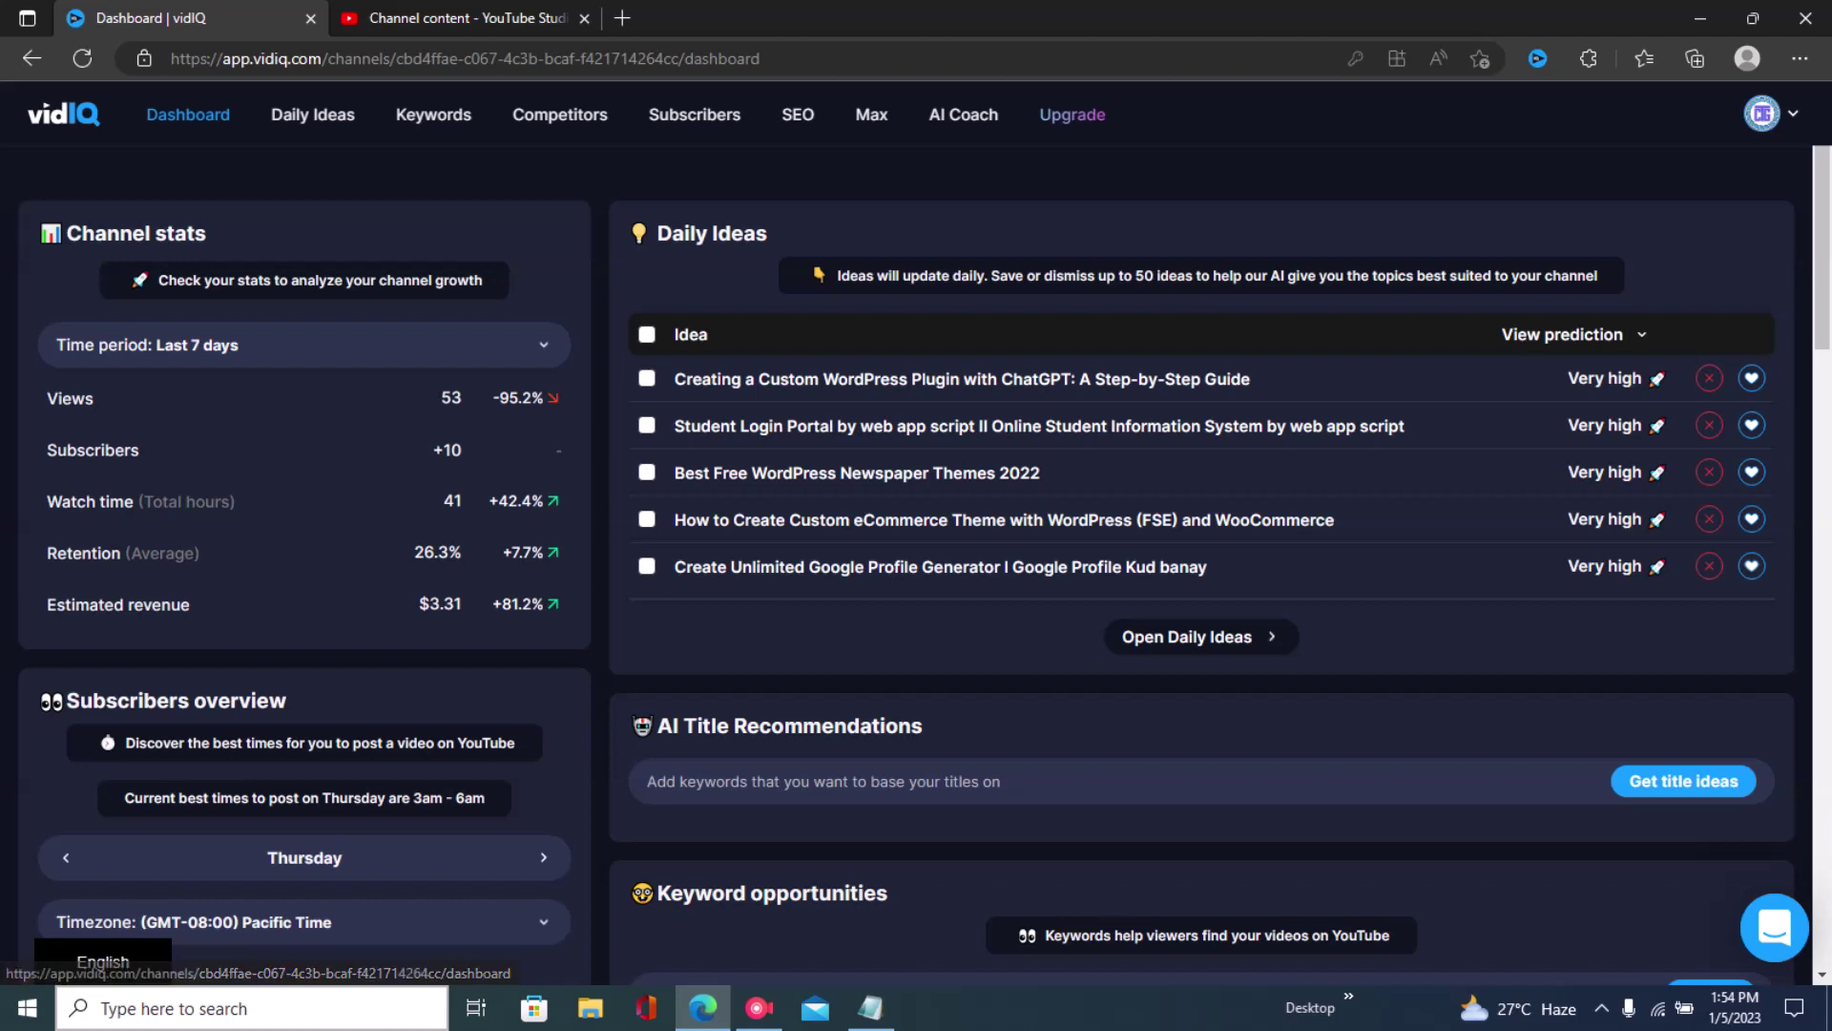
# Bring up the 'How to delete vidIQ account' notes listing the three deletion methods.
pyautogui.click(870, 1008)
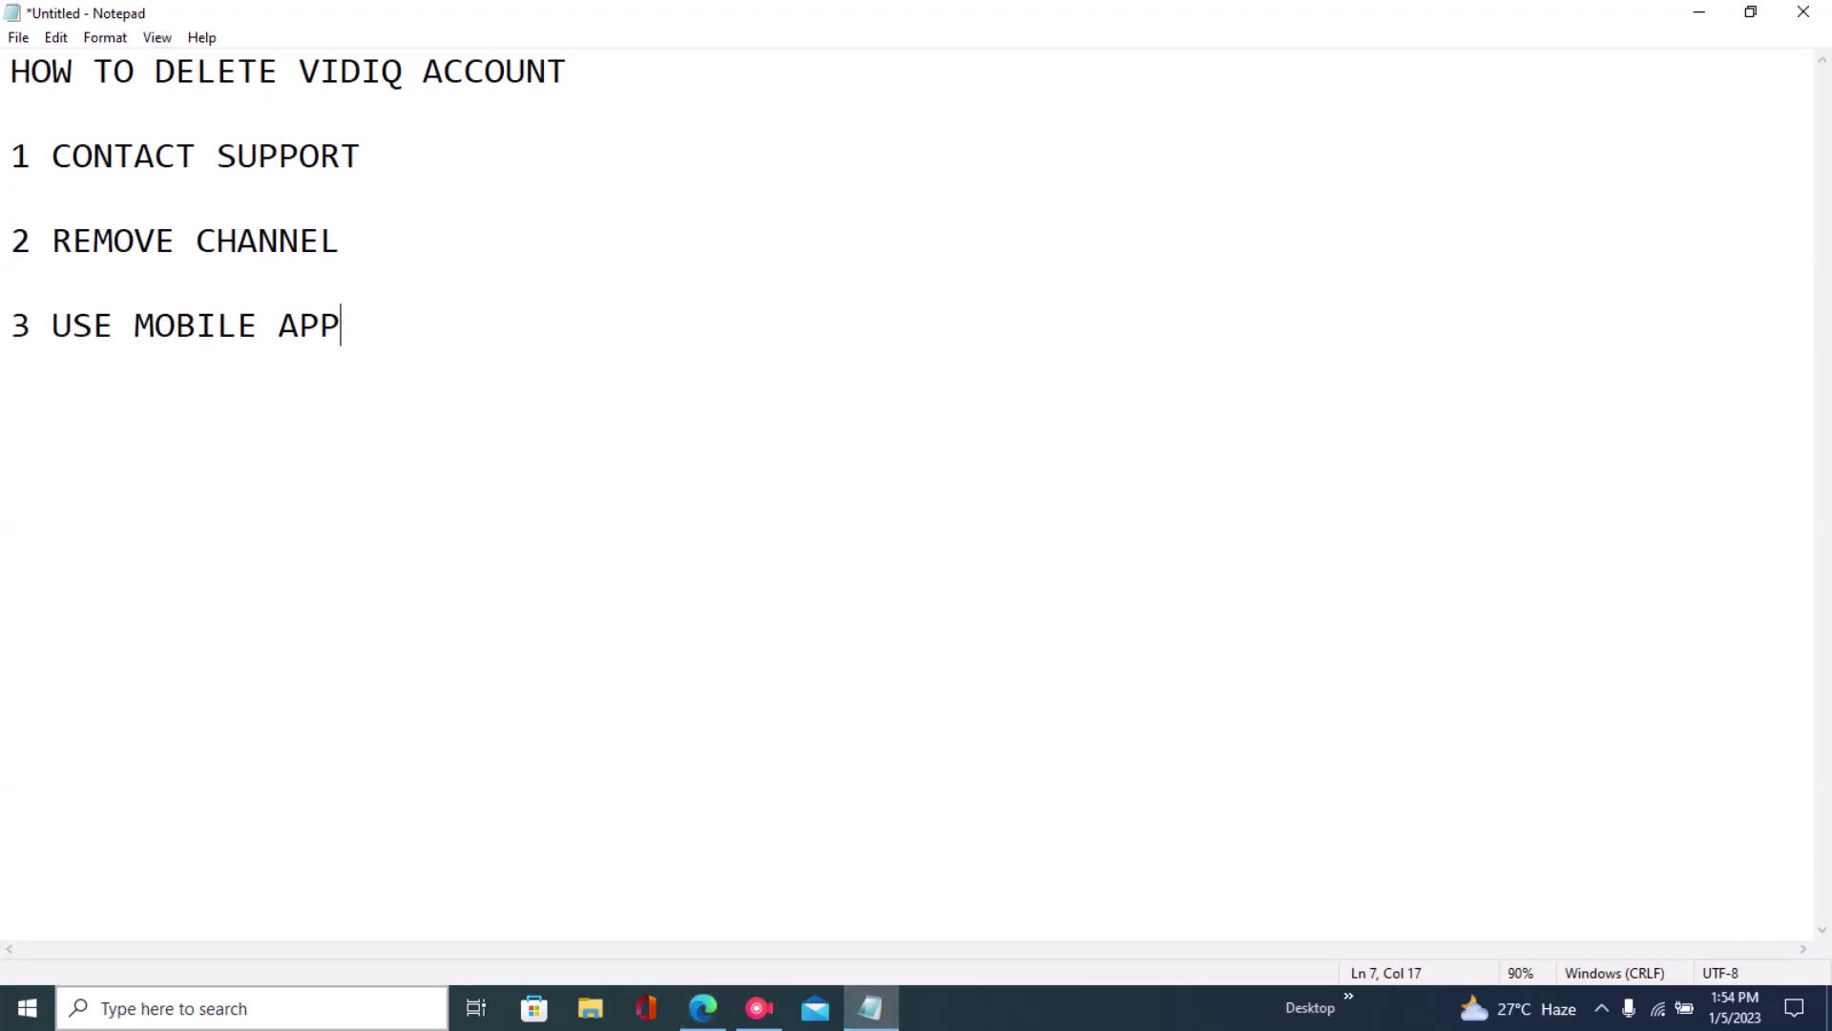
# Highlight 'CONTACT SUPPORT' in the notes, then return to the vidIQ dashboard.
pyautogui.moveTo(51, 154); pyautogui.dragTo(365, 154)
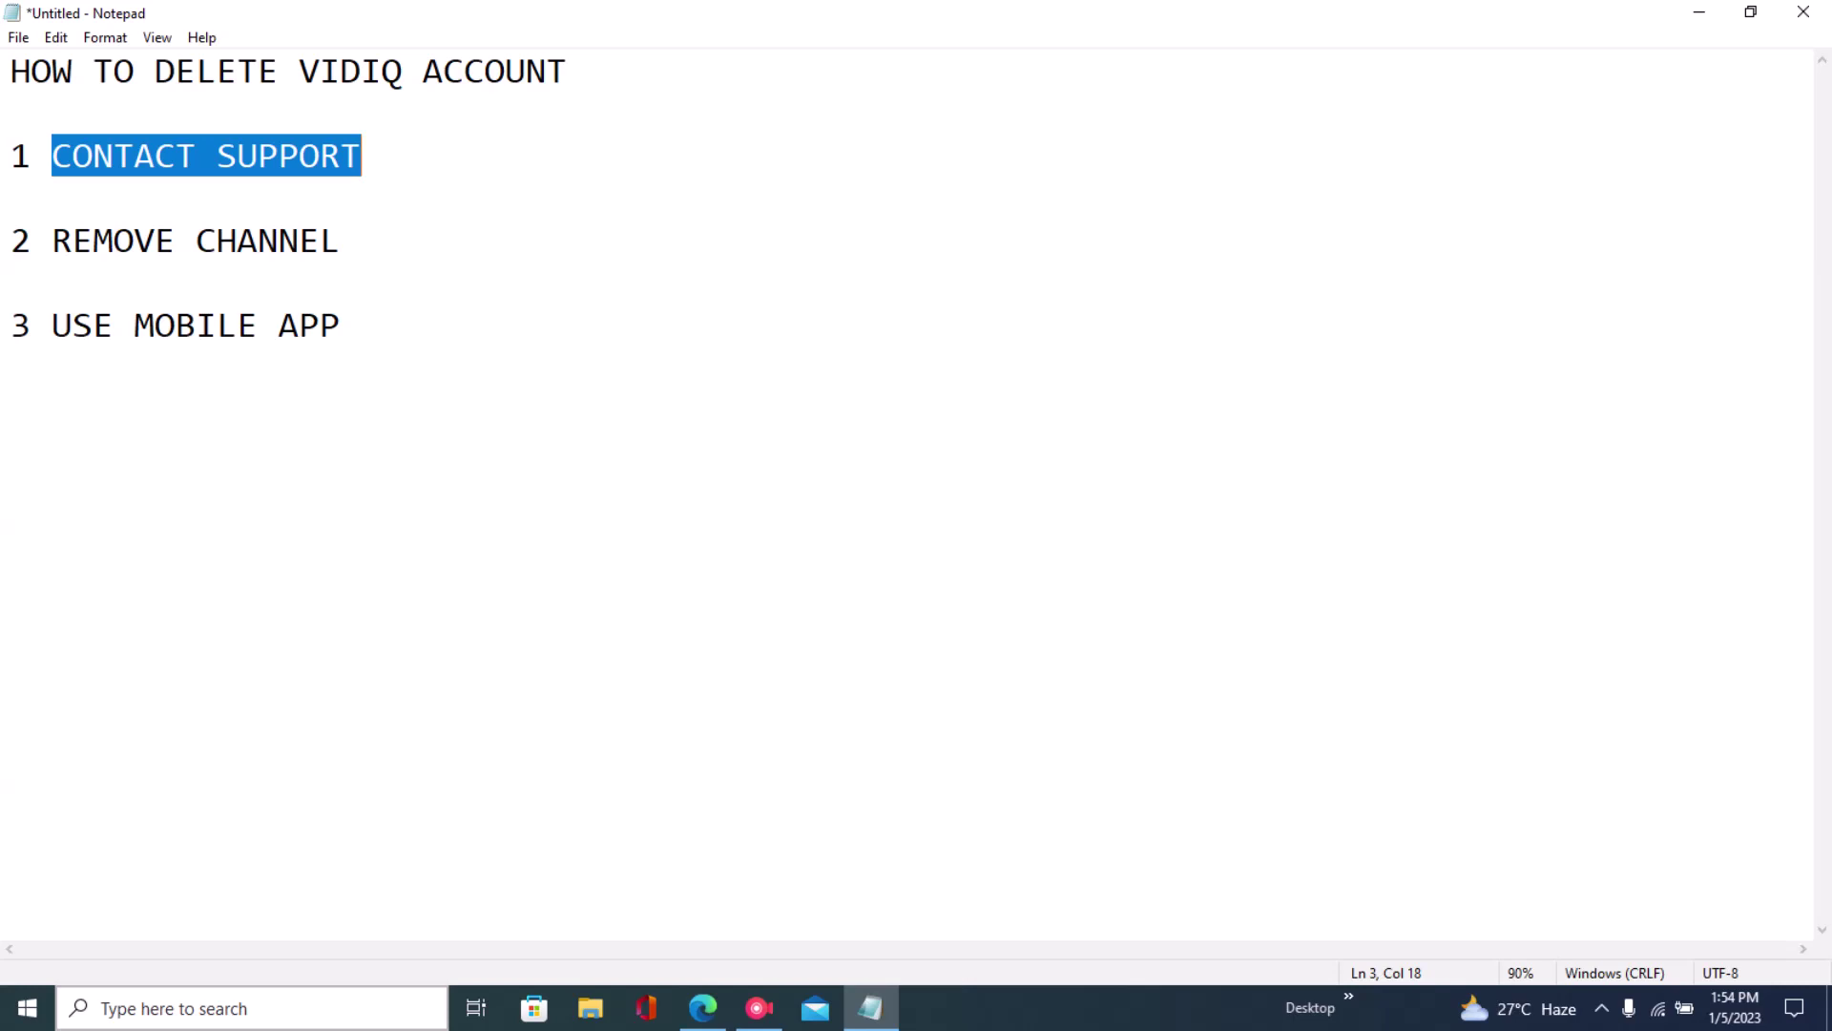
pyautogui.click(703, 1008)
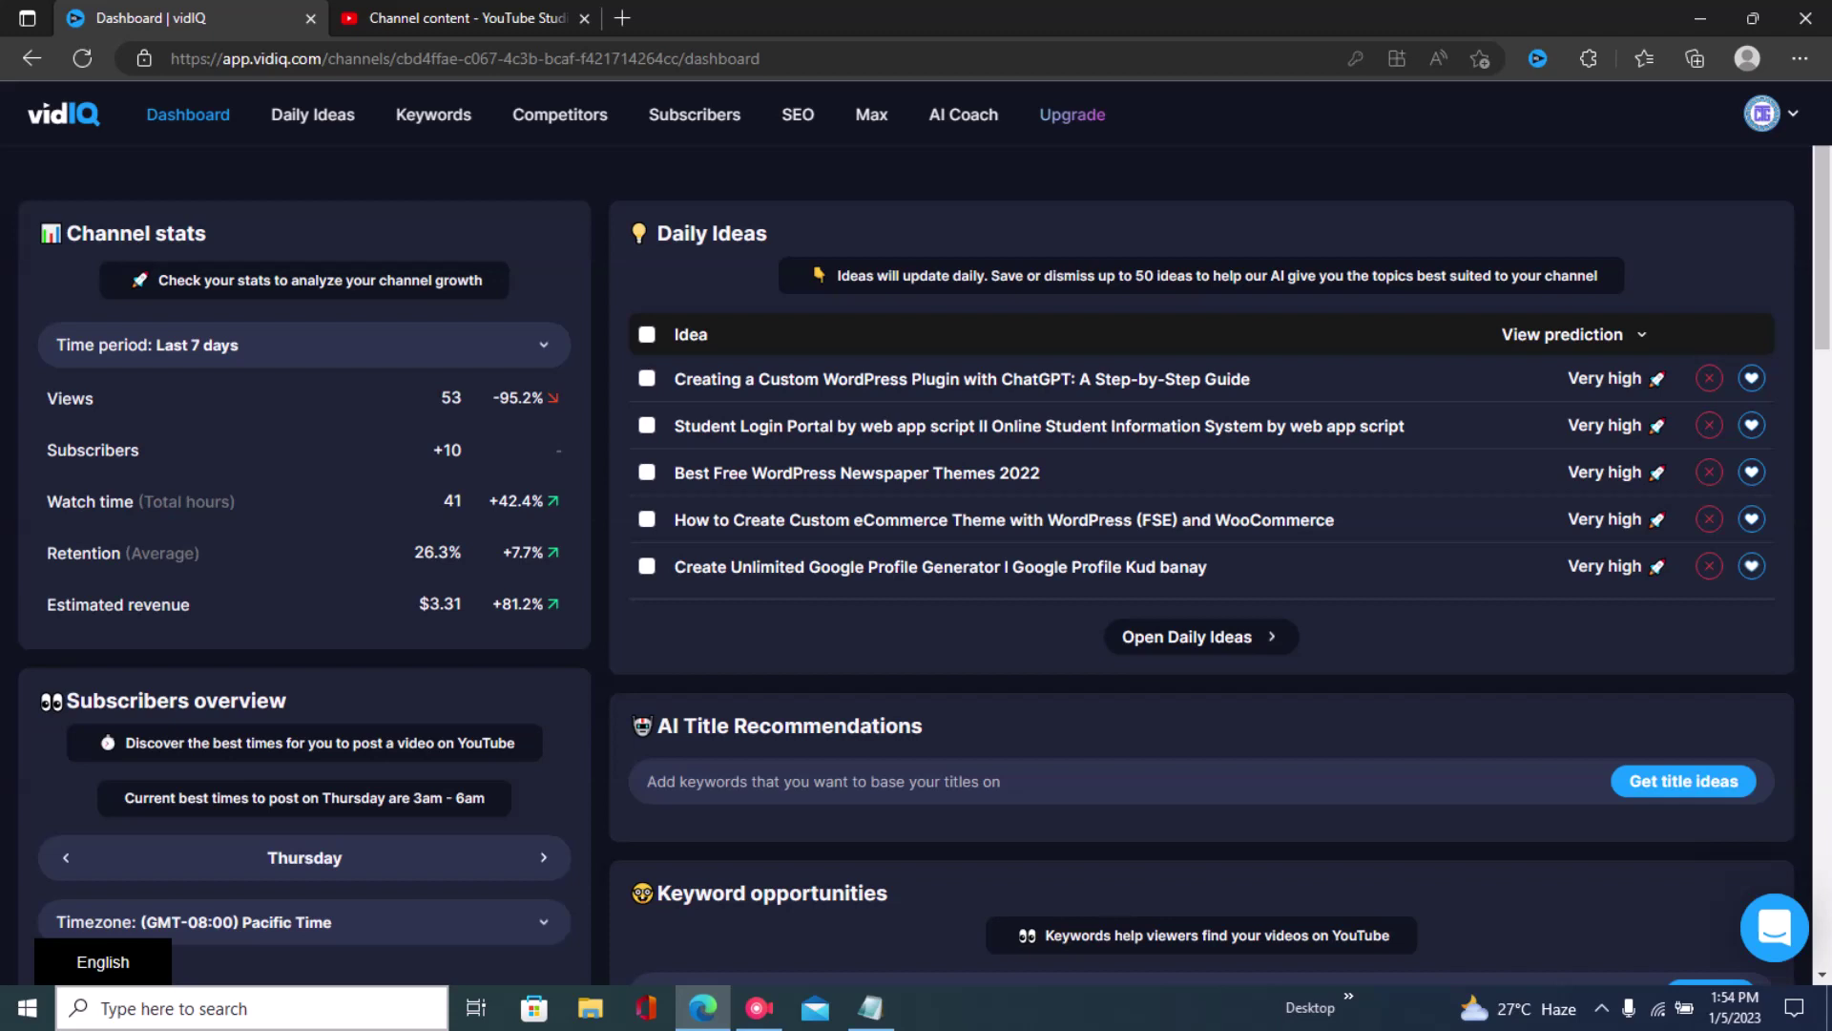
# Start a new support chat conversation, then highlight 'REMOVE CHANNEL' in the notes.
pyautogui.click(1775, 929)
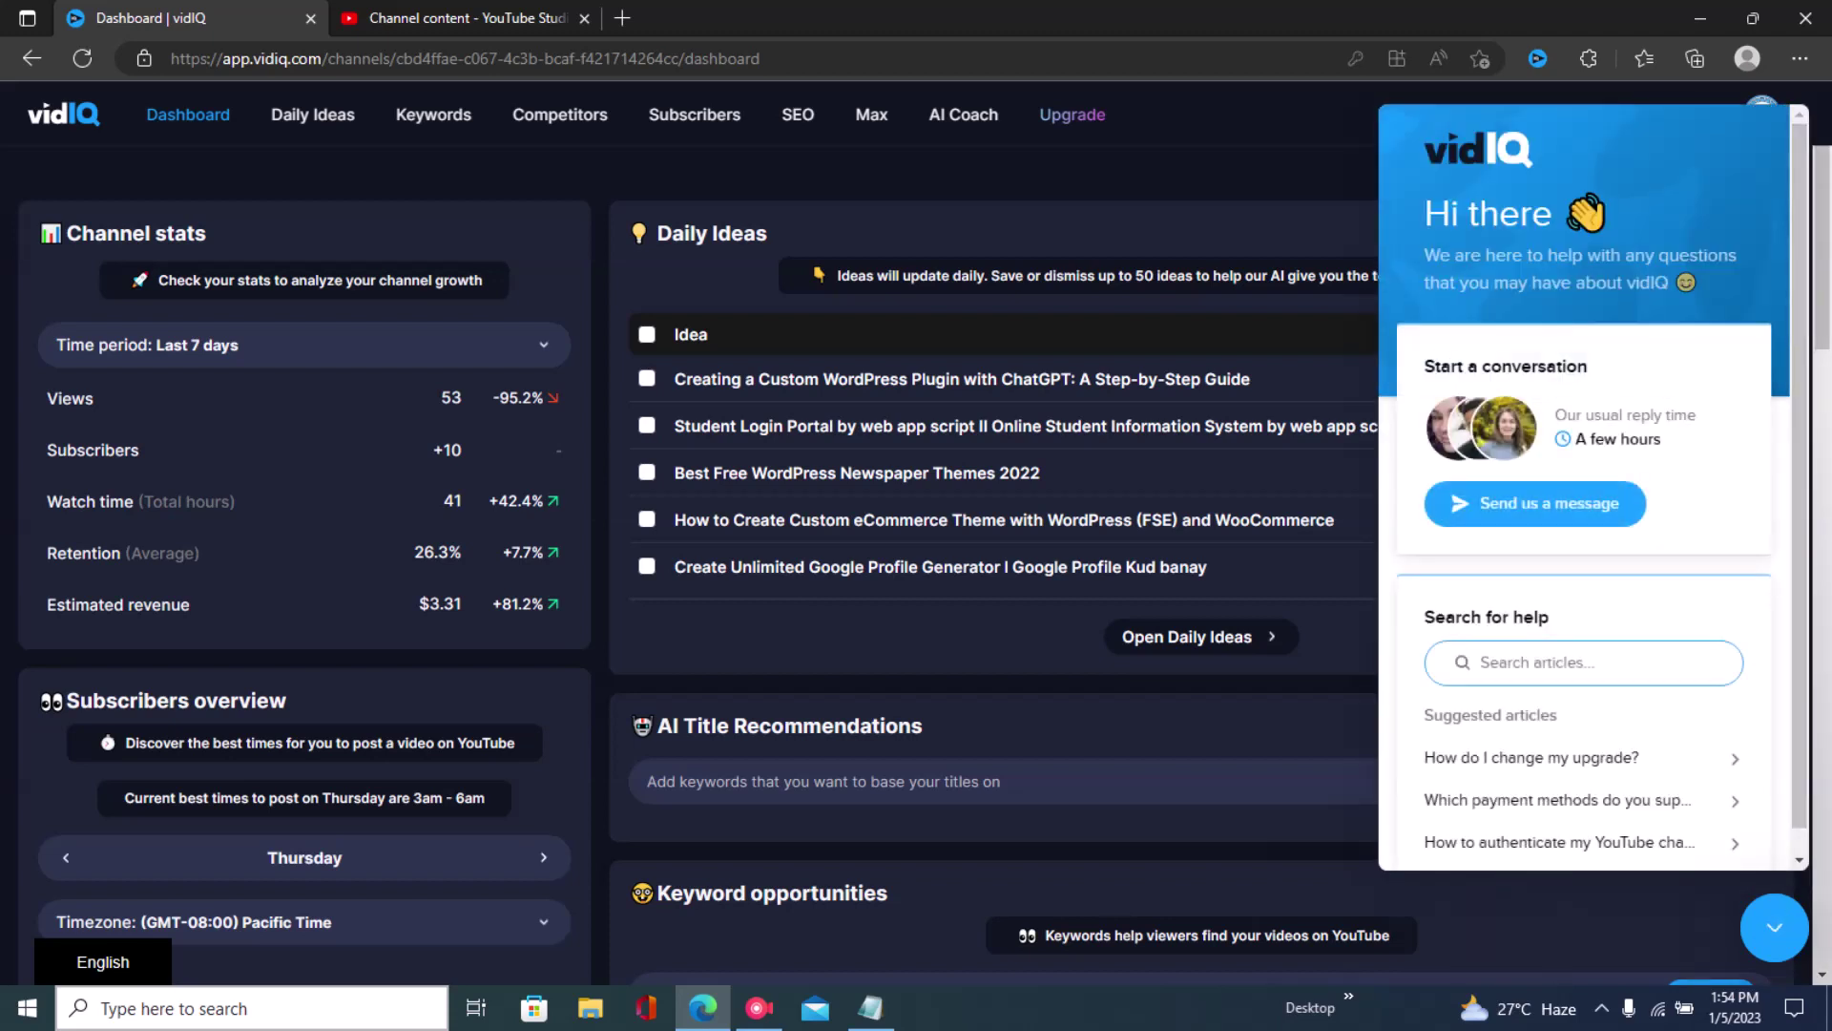
pyautogui.click(1536, 503)
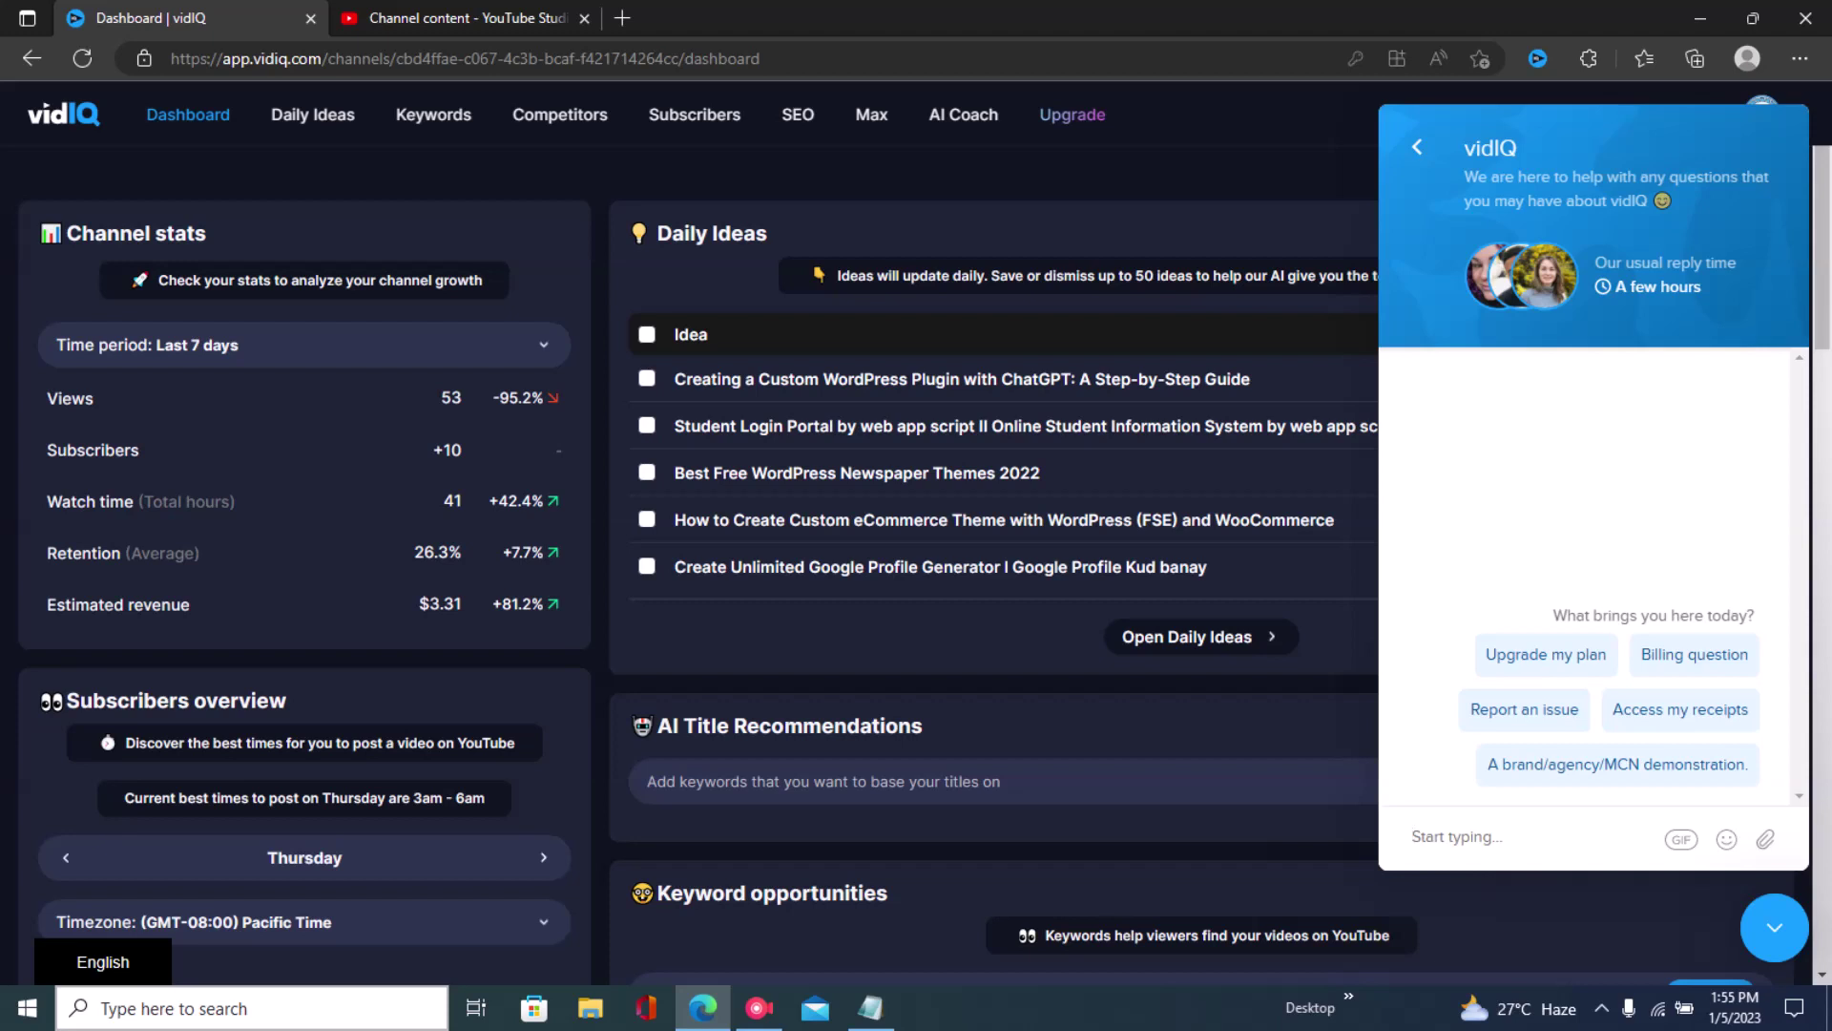
pyautogui.click(871, 1008)
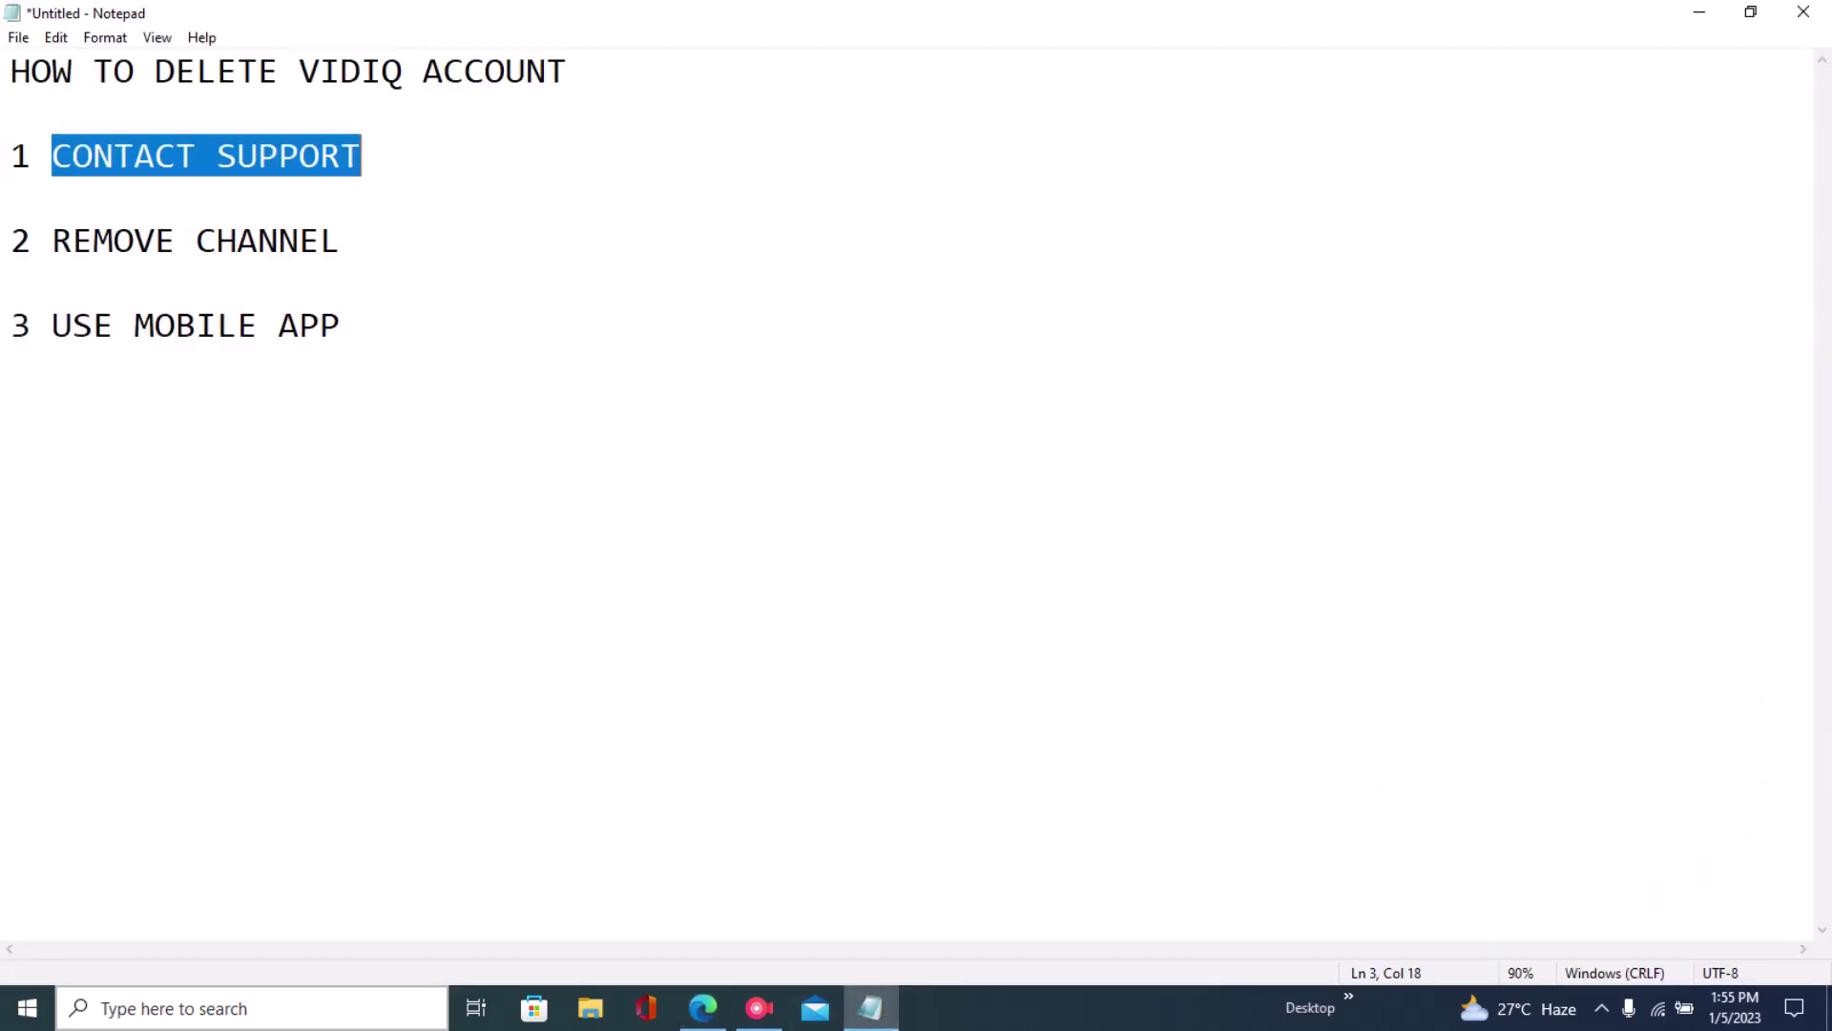
pyautogui.moveTo(52, 240); pyautogui.dragTo(341, 240)
pyautogui.click(342, 240)
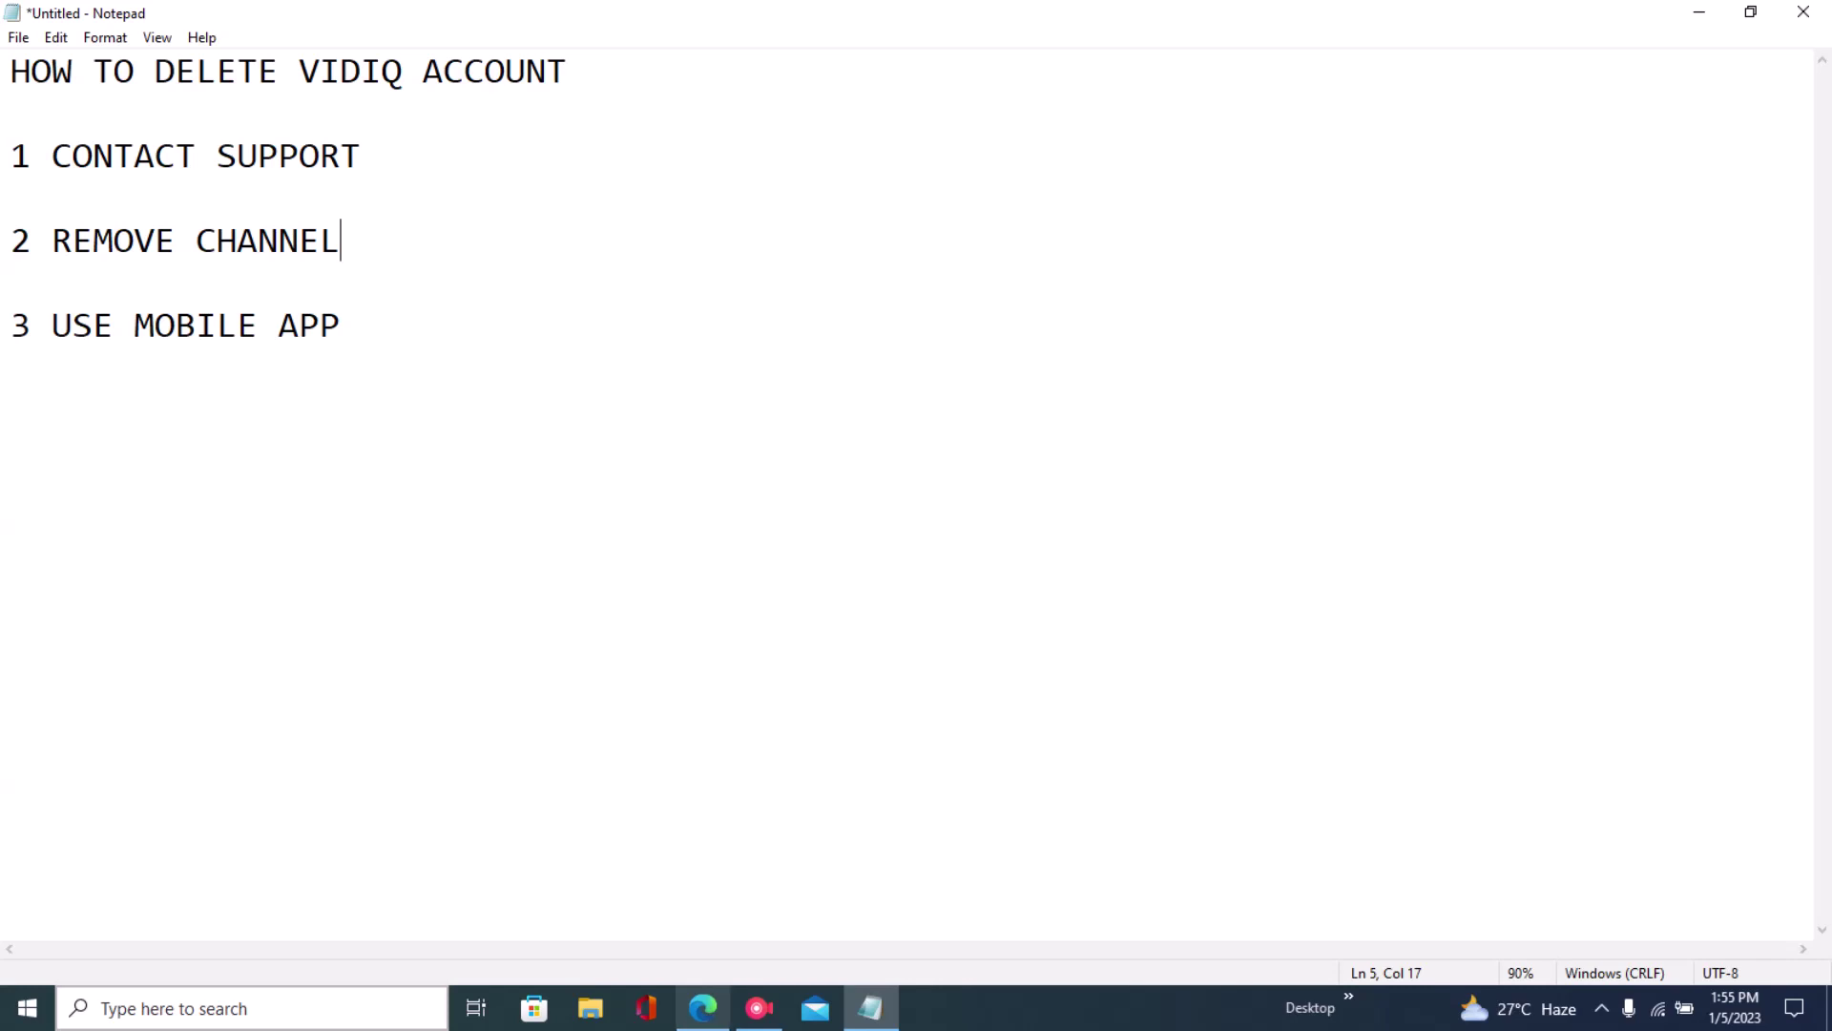
pyautogui.click(703, 1009)
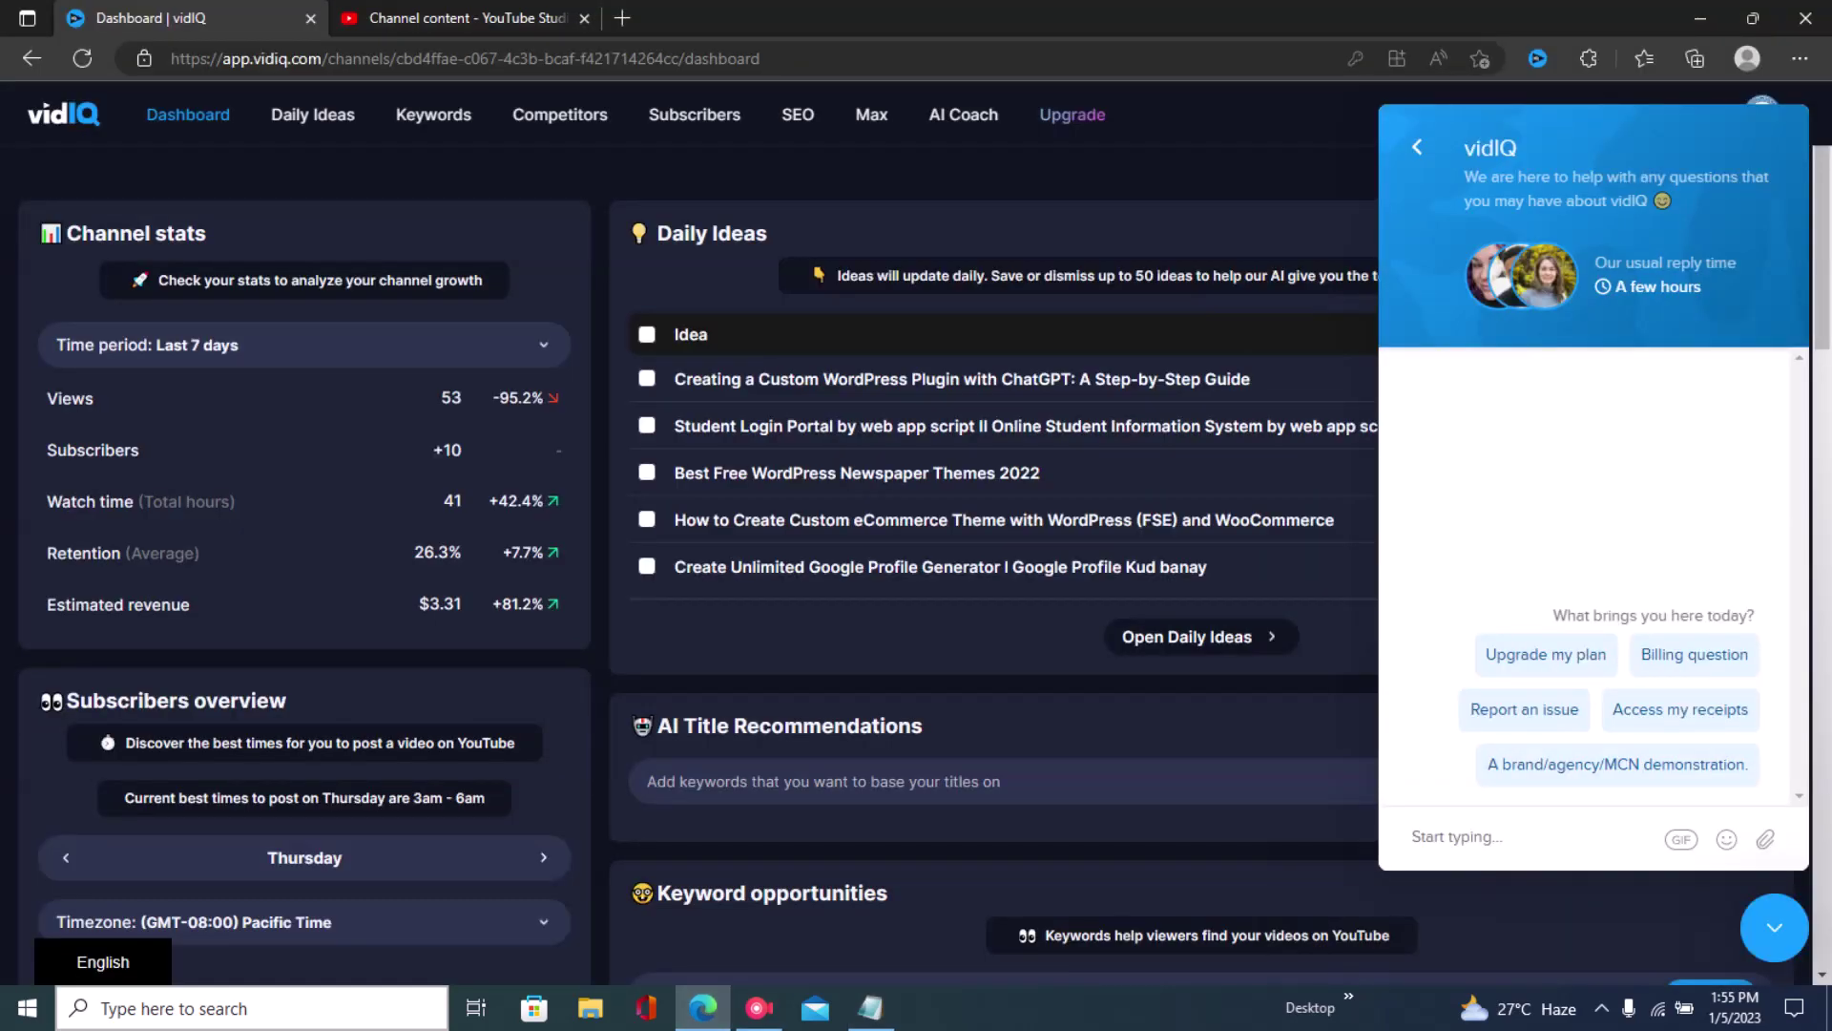
# Close the support chat and open Channel Settings from the avatar menu.
pyautogui.click(1419, 148)
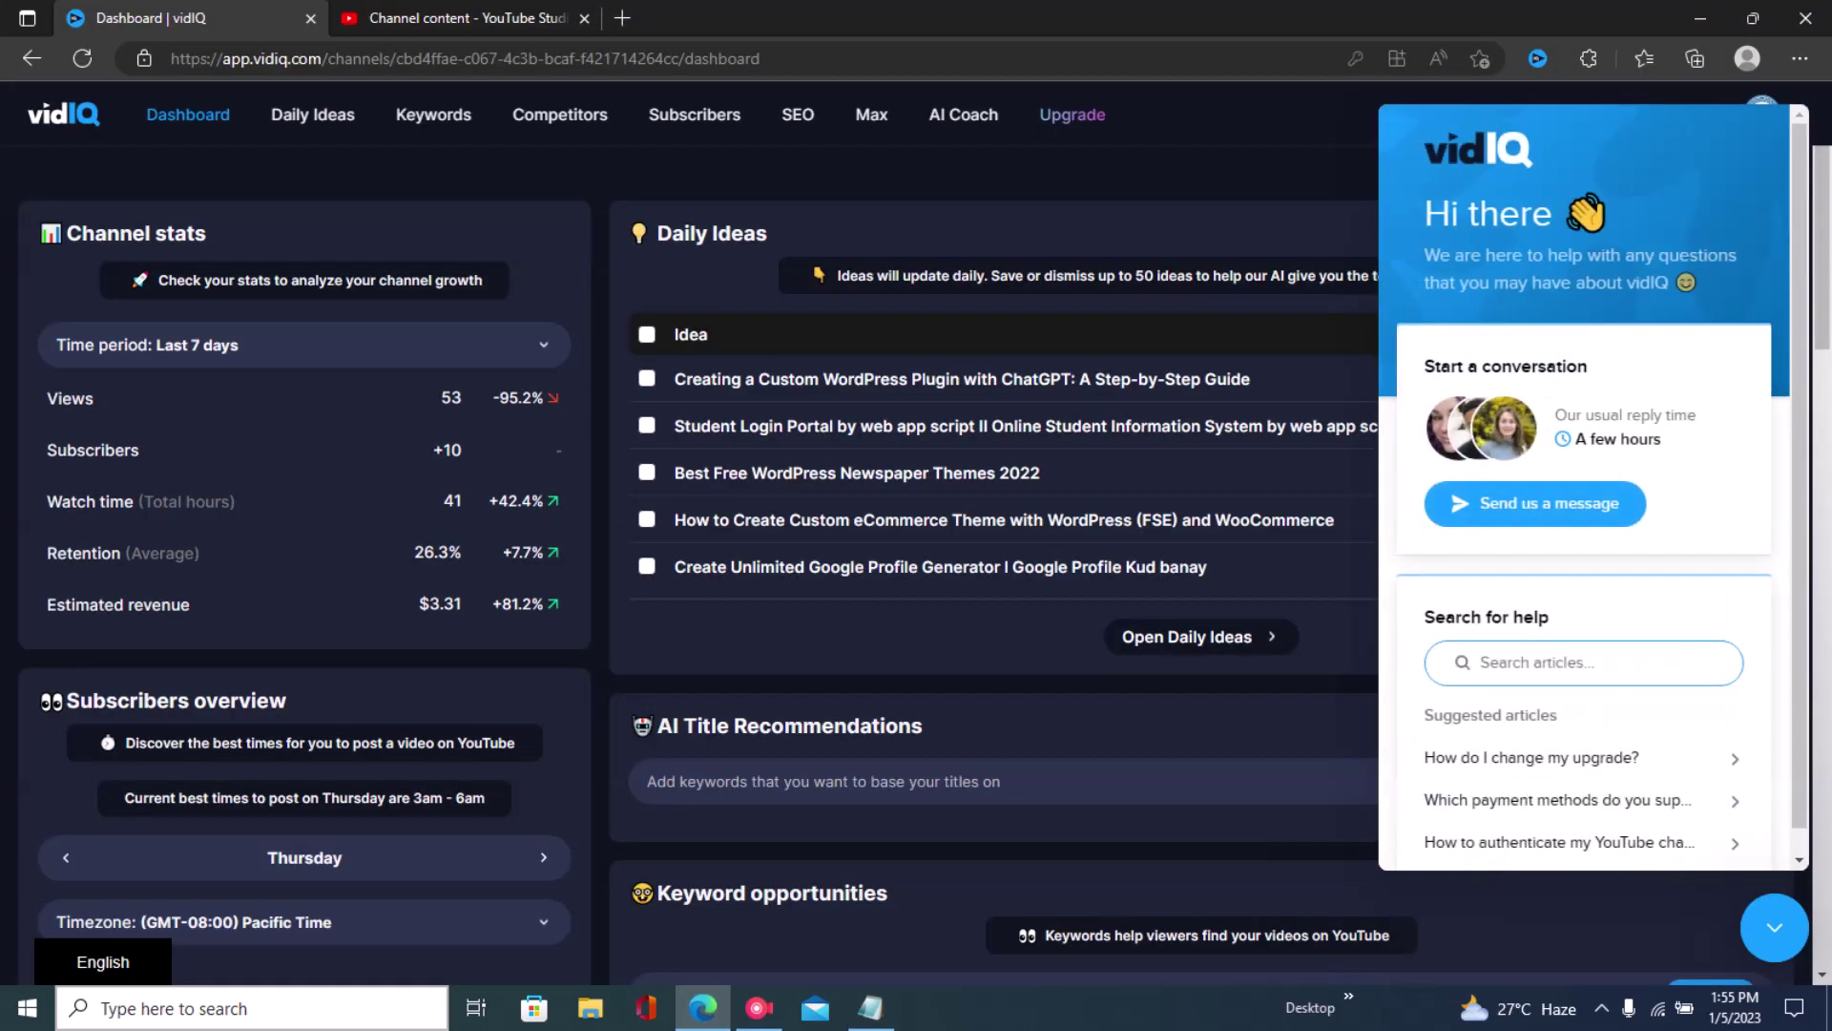
pyautogui.click(1775, 928)
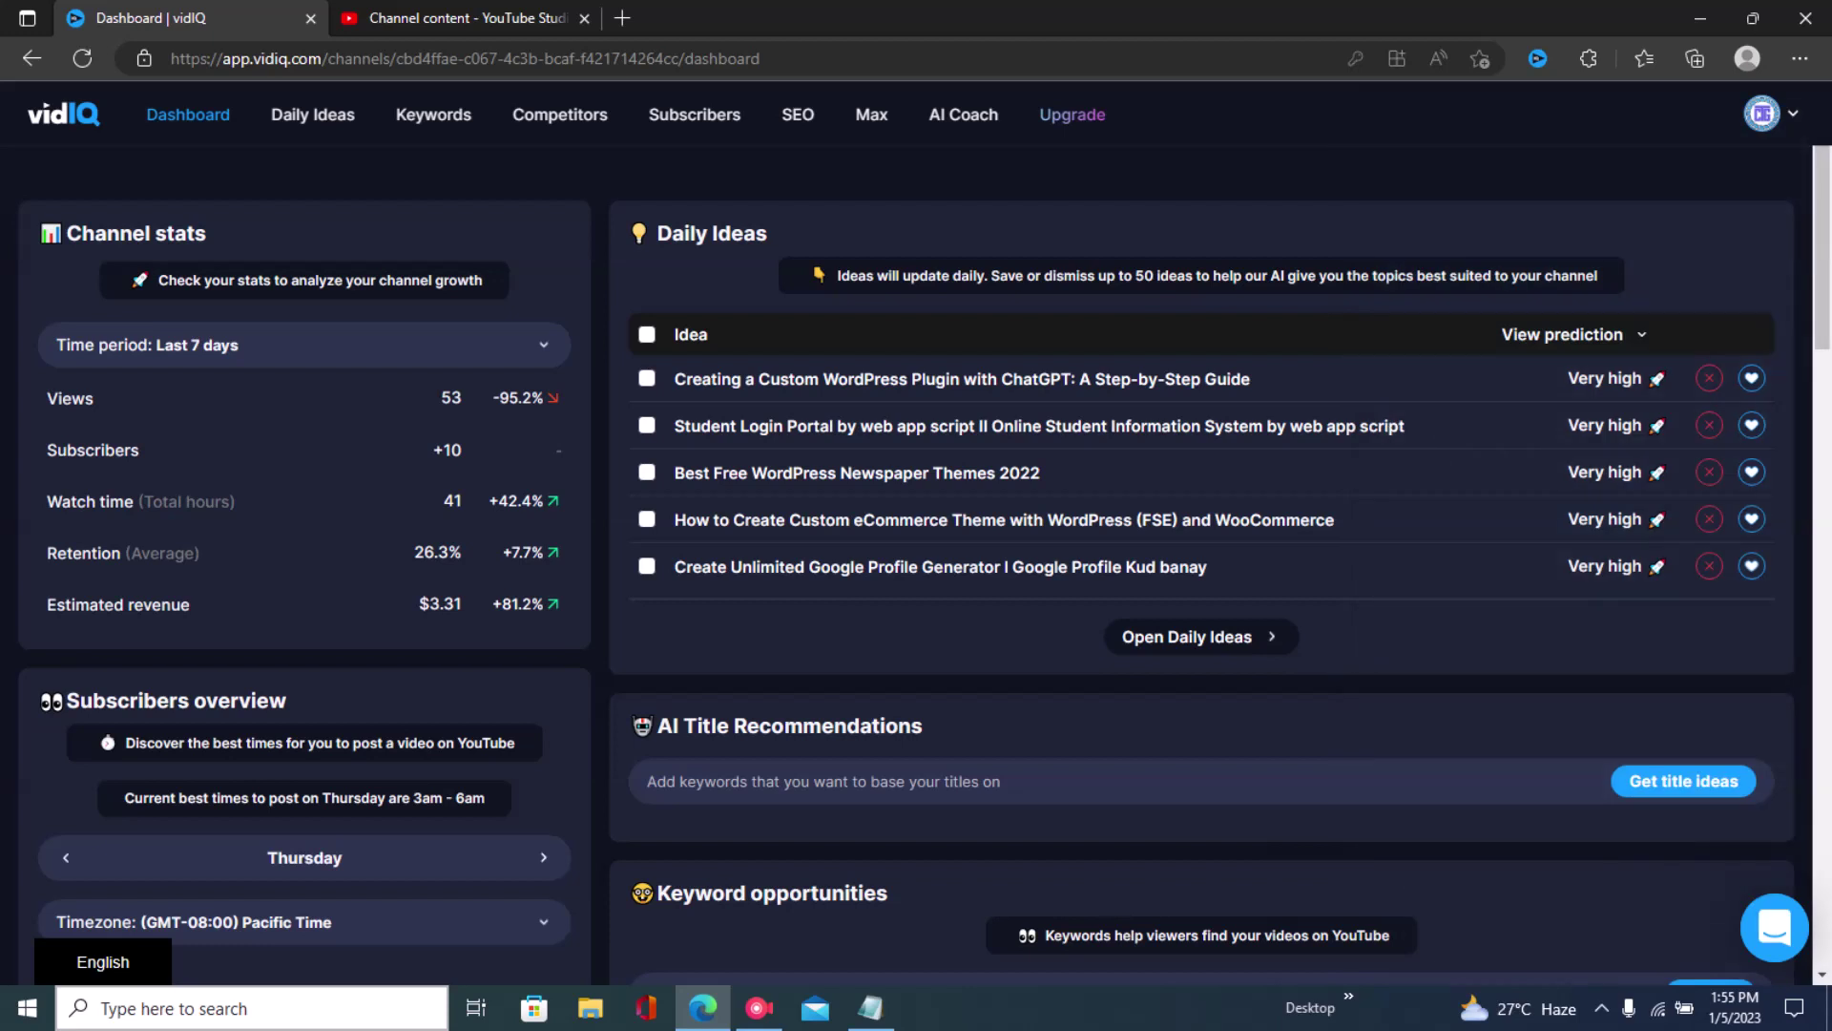
pyautogui.click(1762, 112)
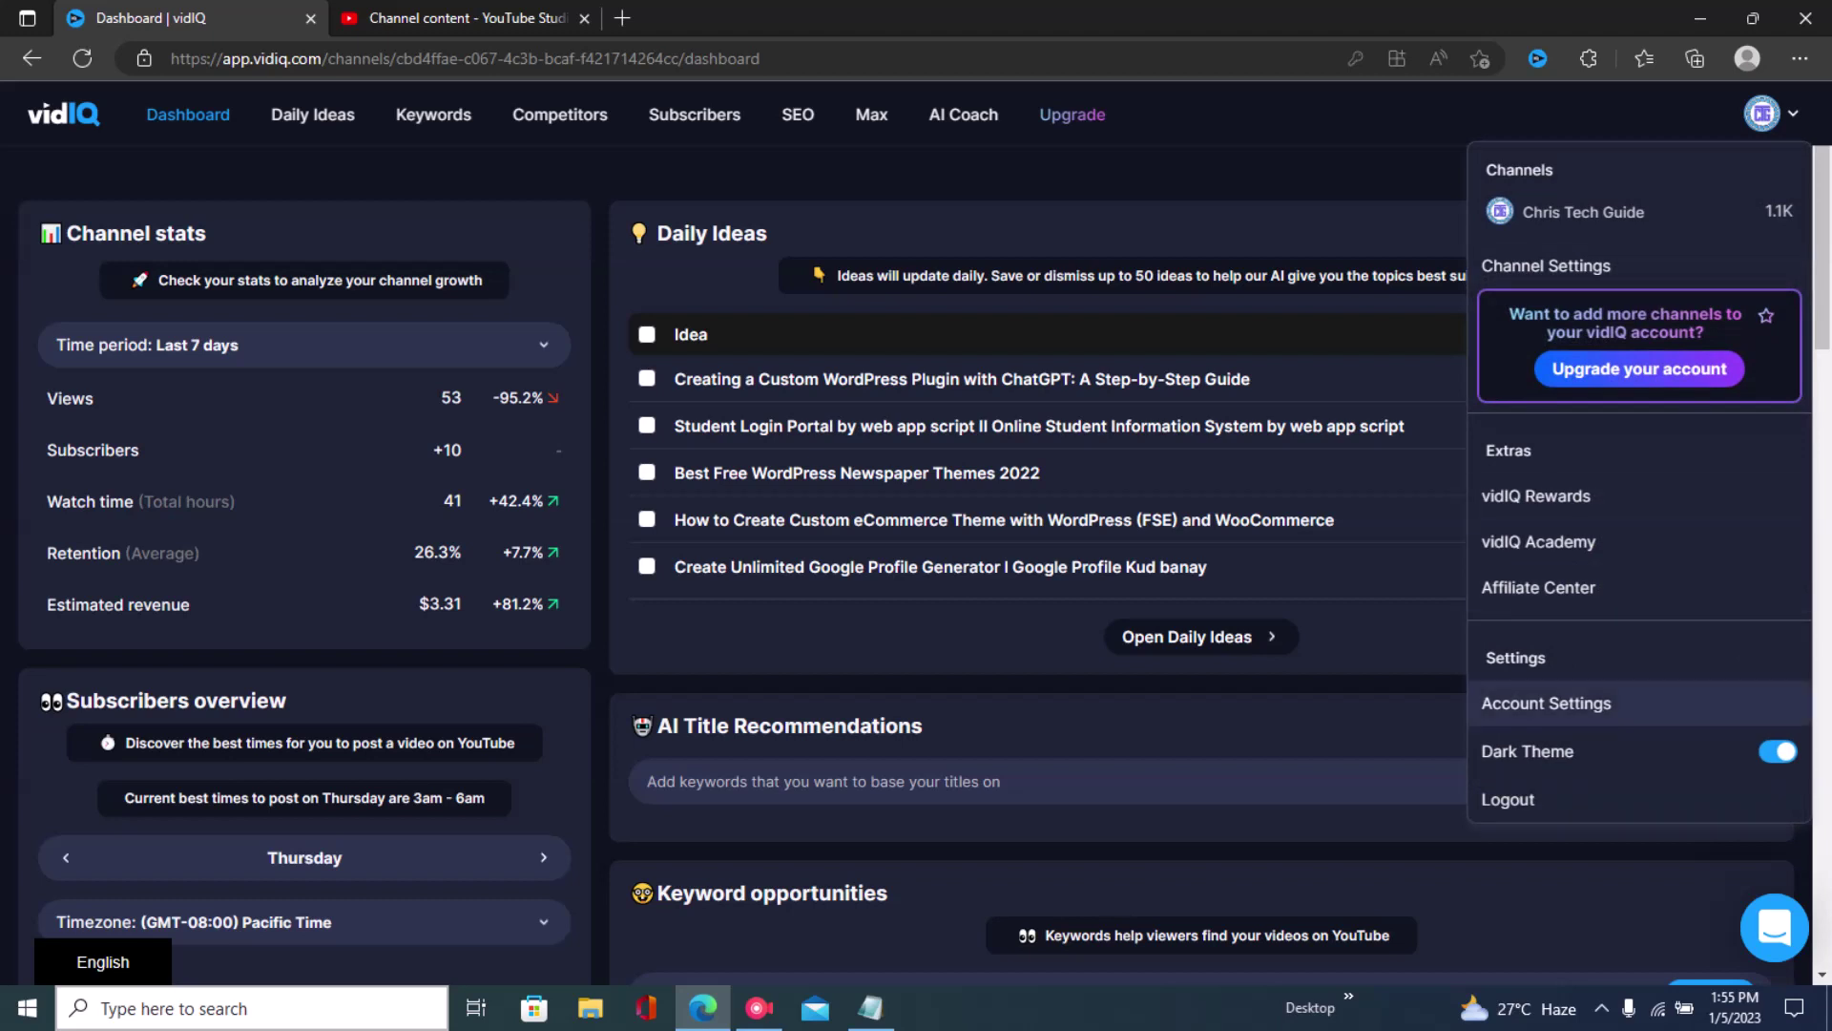
pyautogui.click(1546, 265)
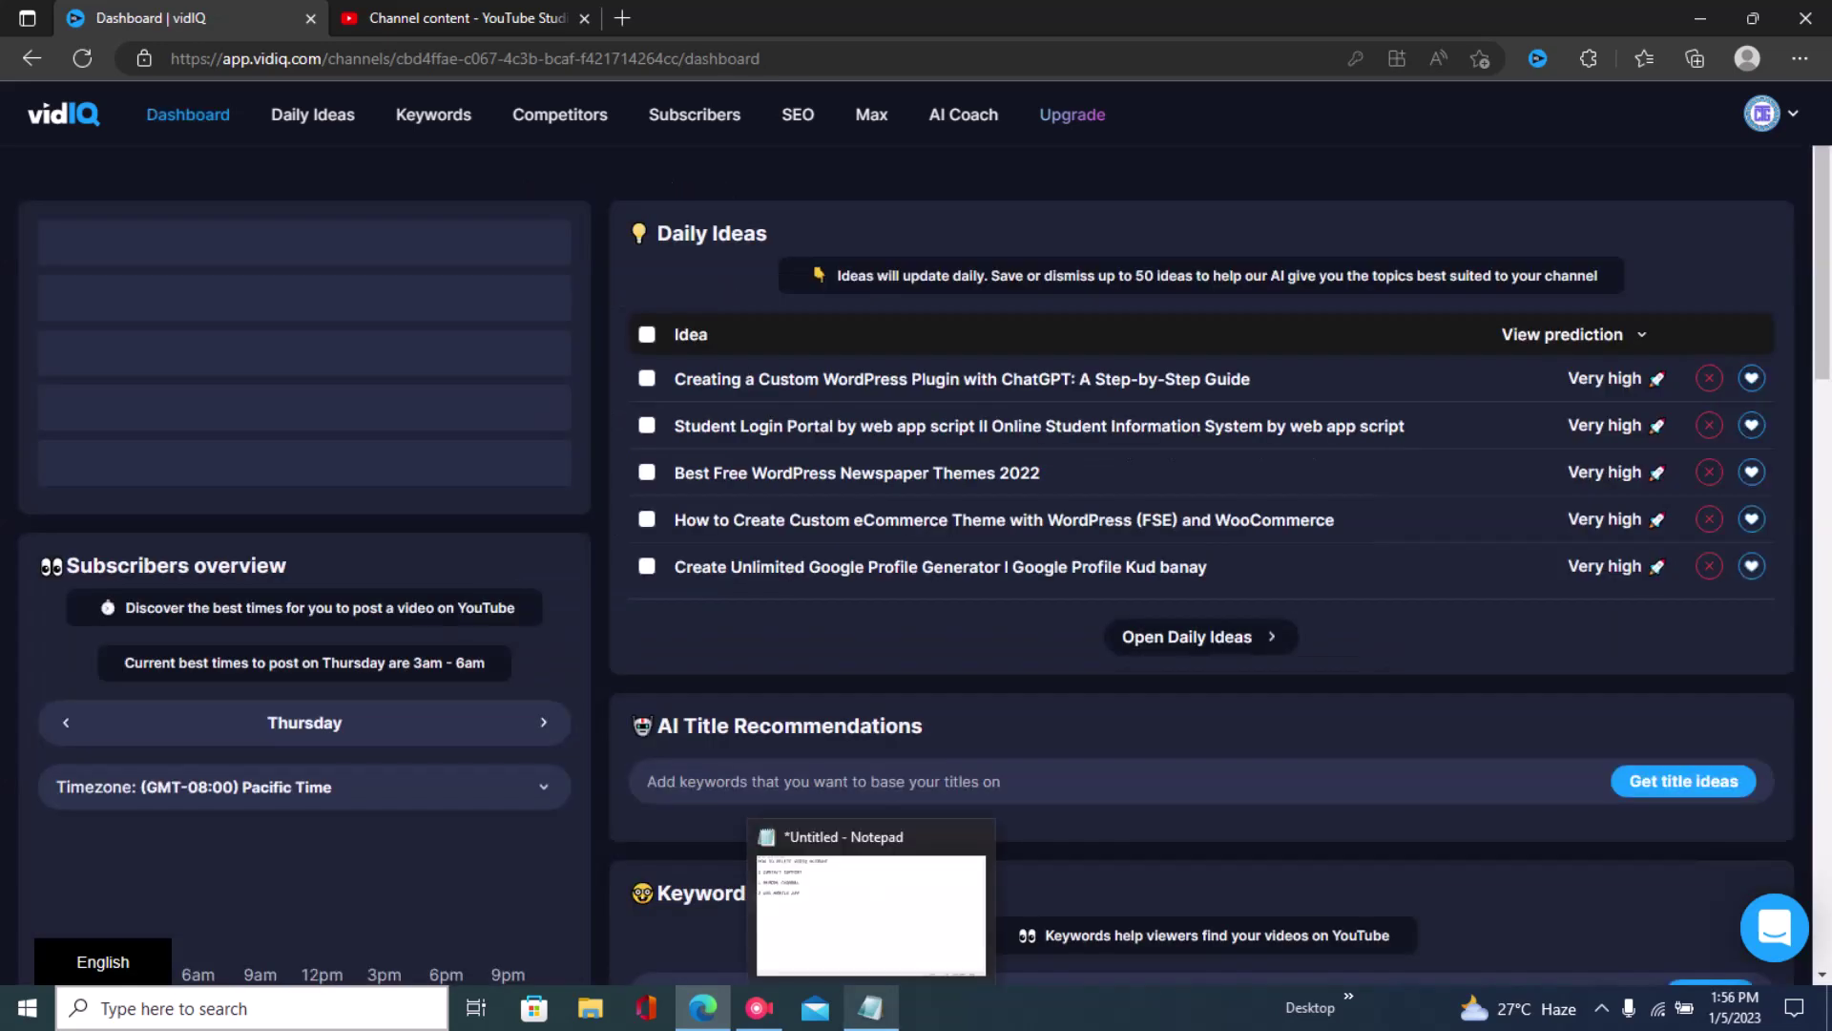
pyautogui.click(870, 1008)
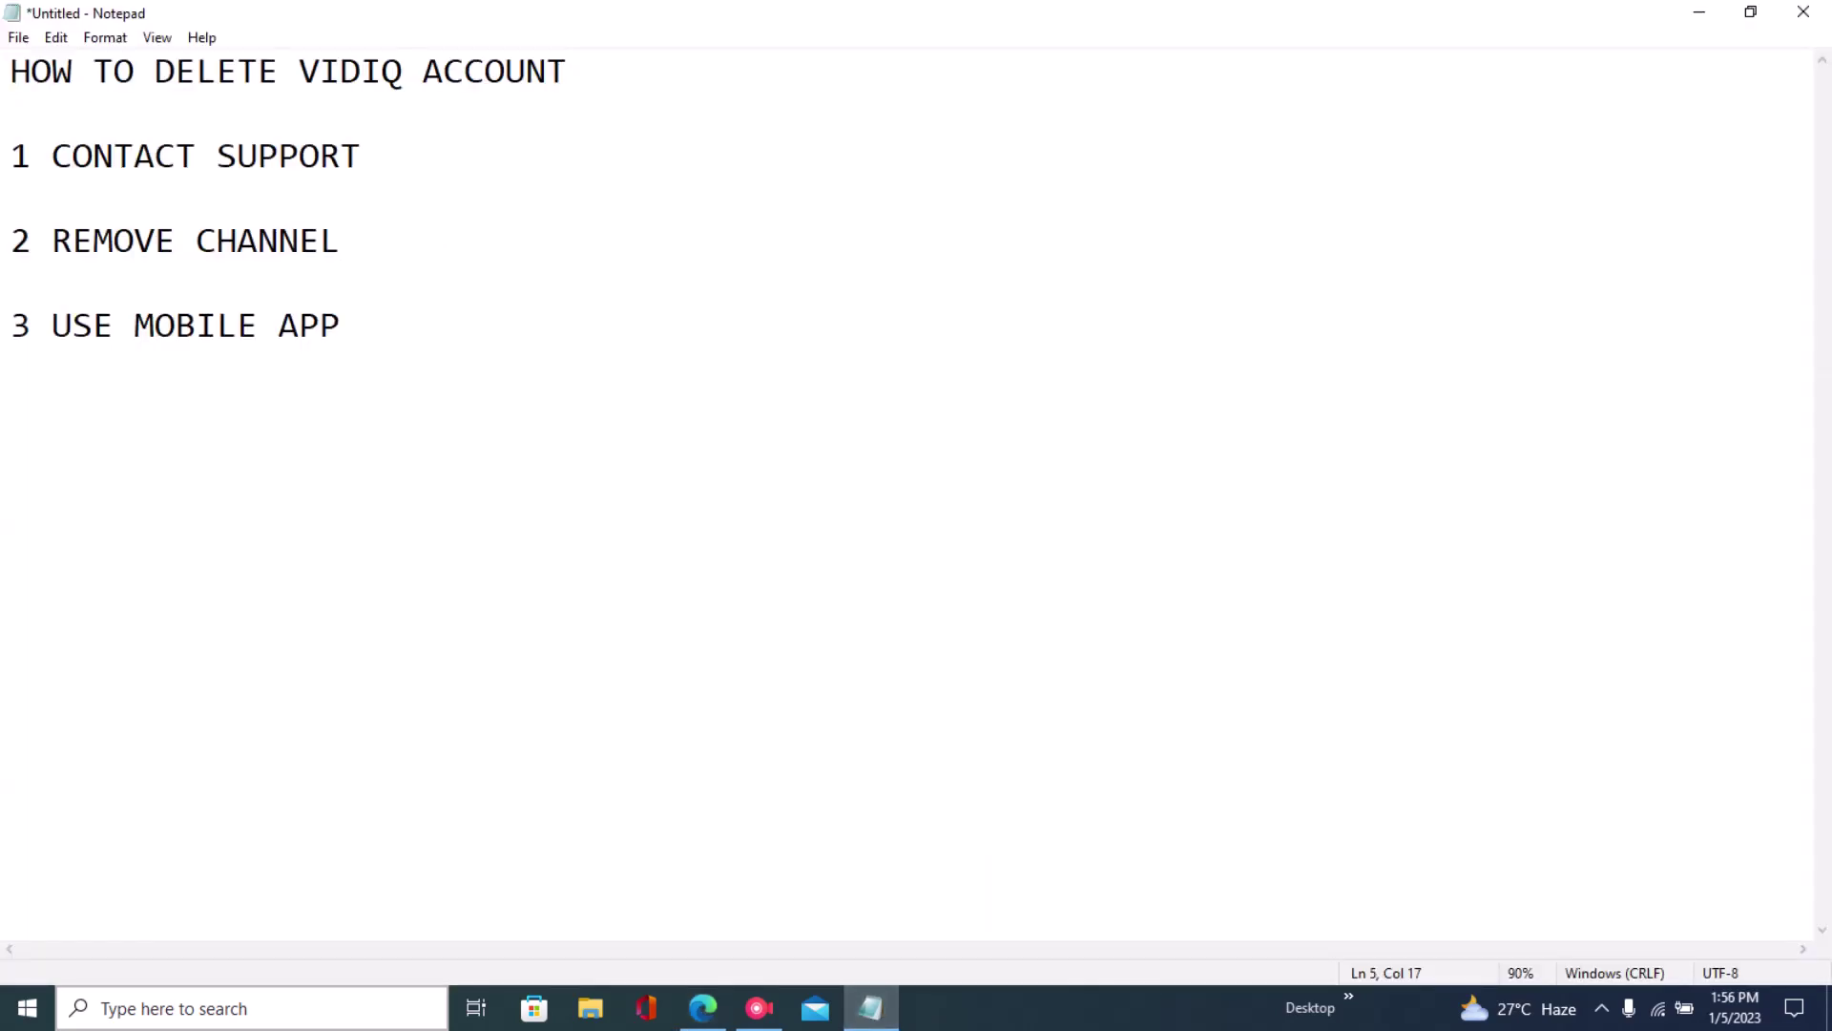
pyautogui.moveTo(52, 326); pyautogui.dragTo(341, 325)
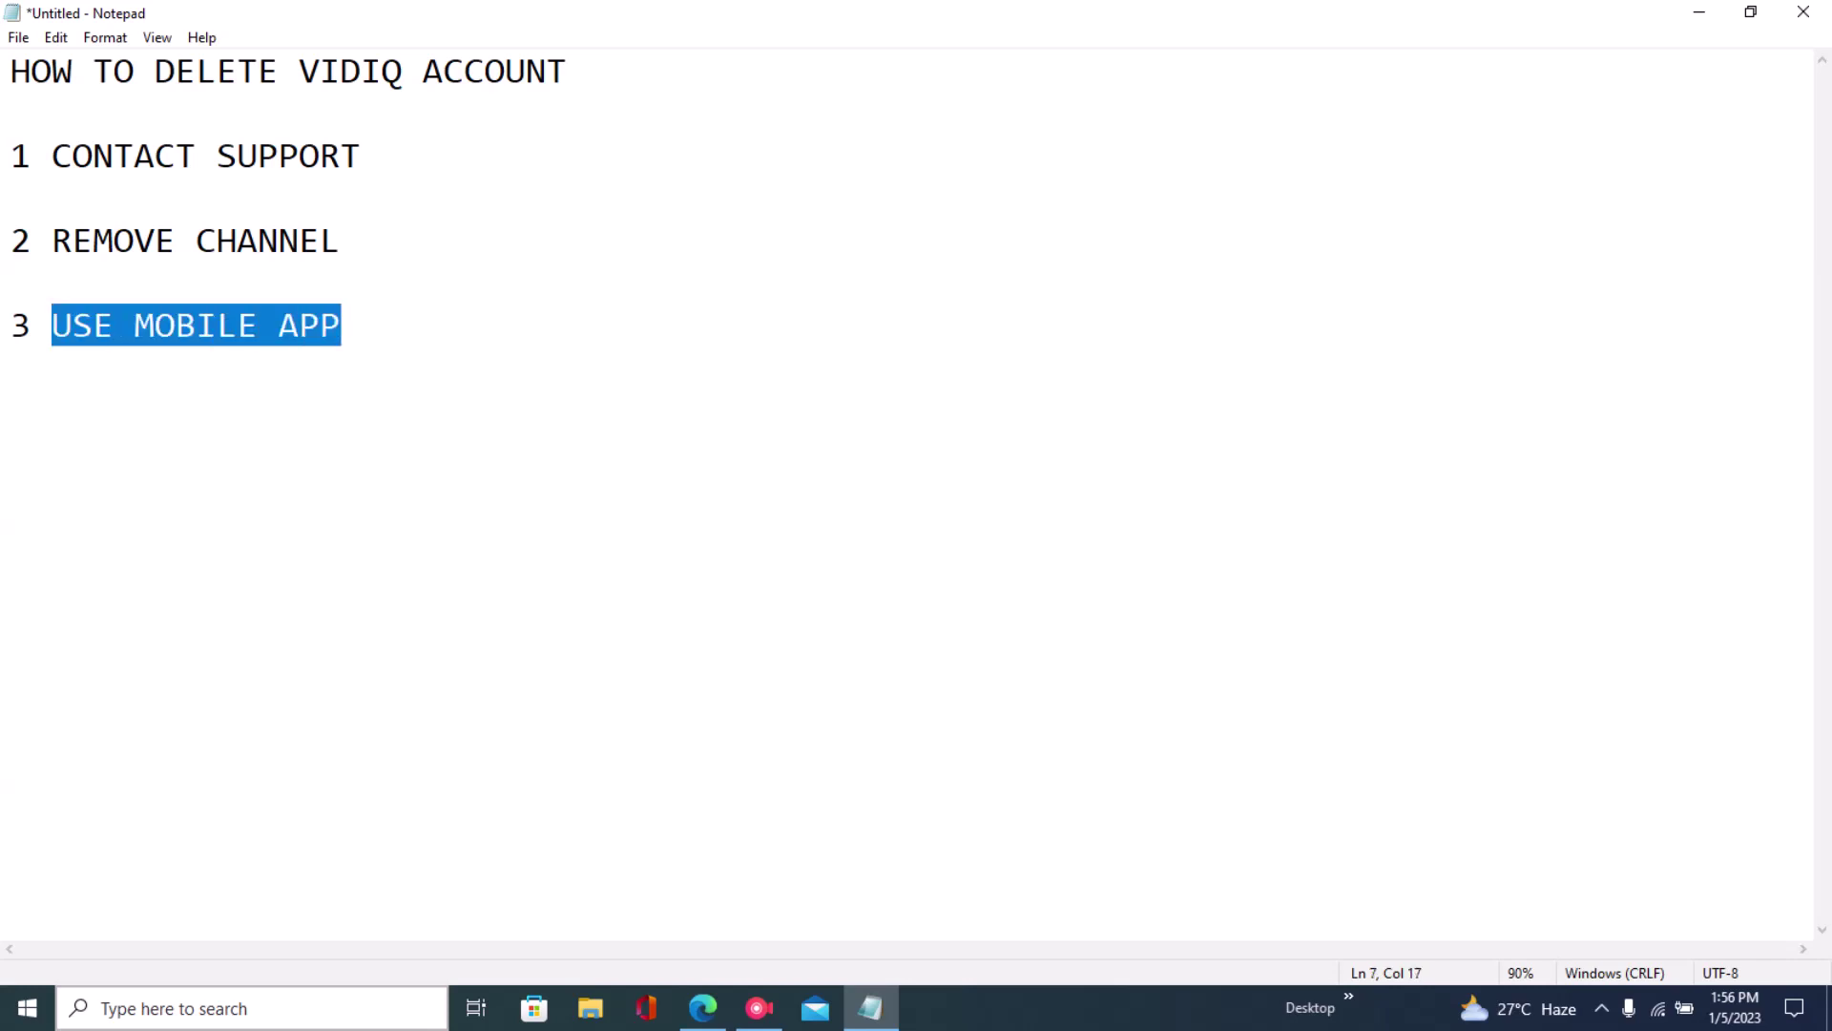
pyautogui.moveTo(52, 155); pyautogui.dragTo(361, 155)
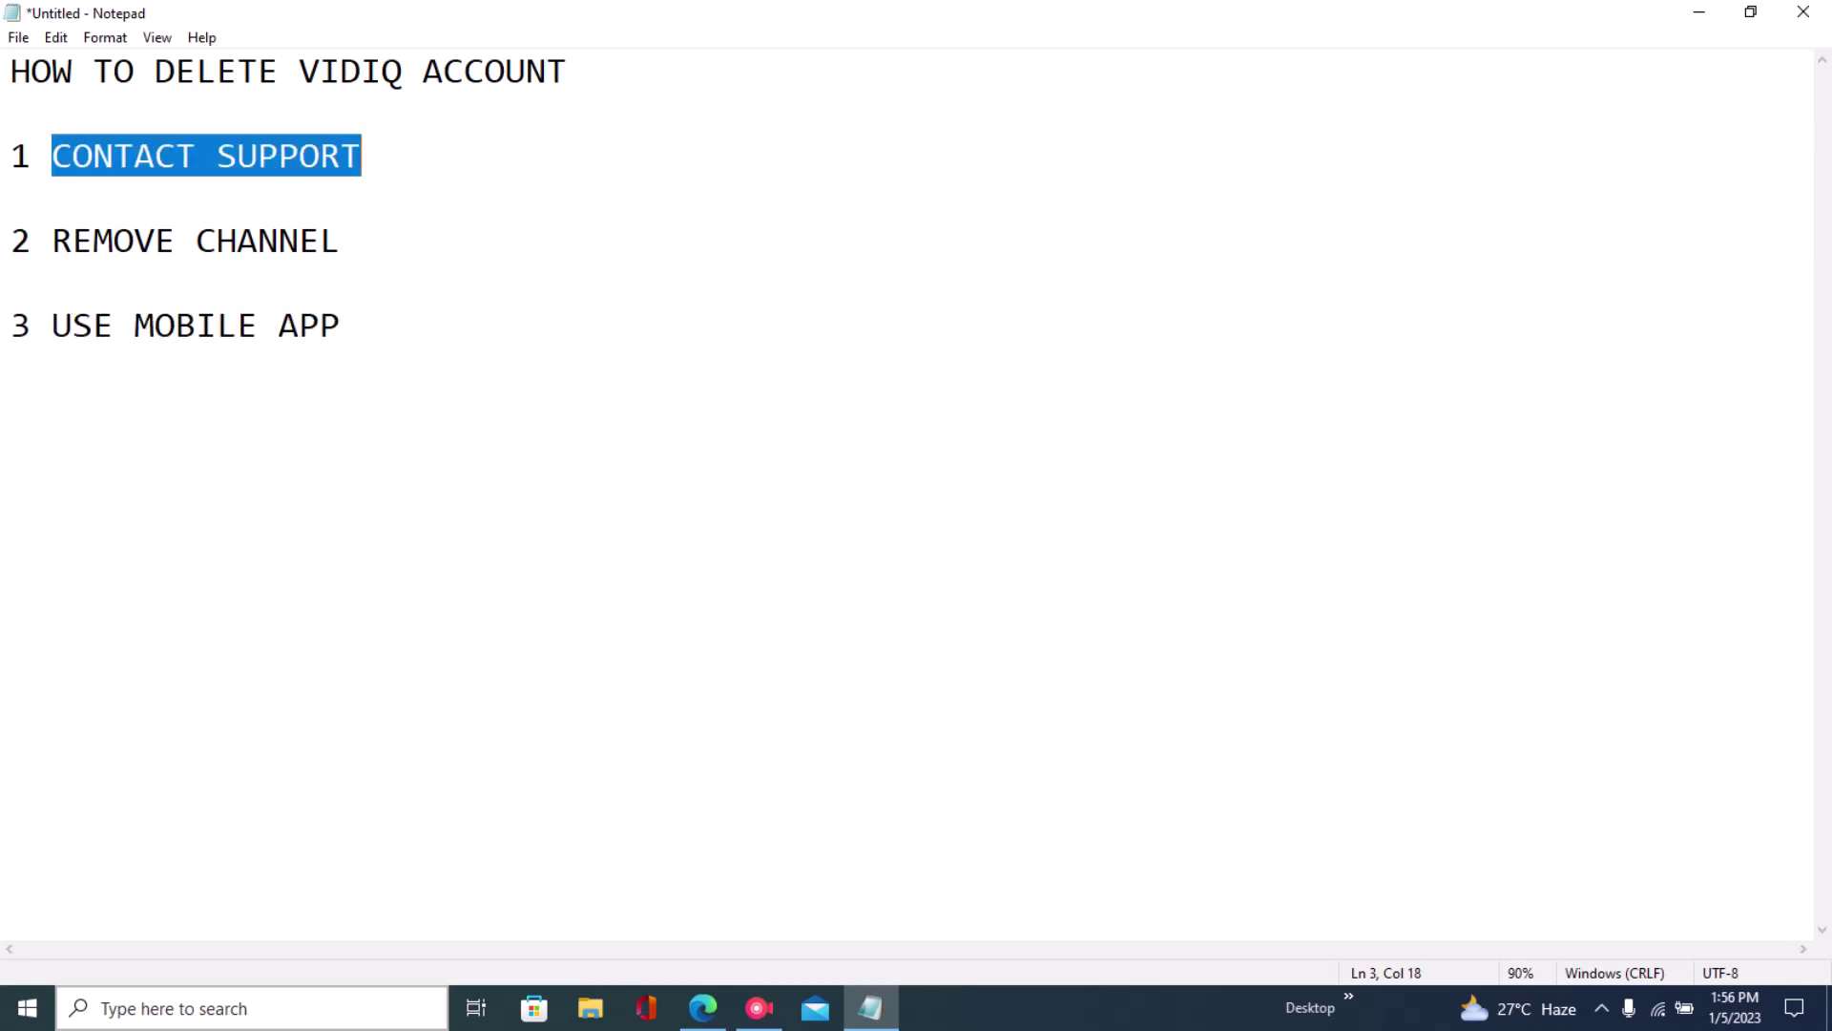
pyautogui.press('End')
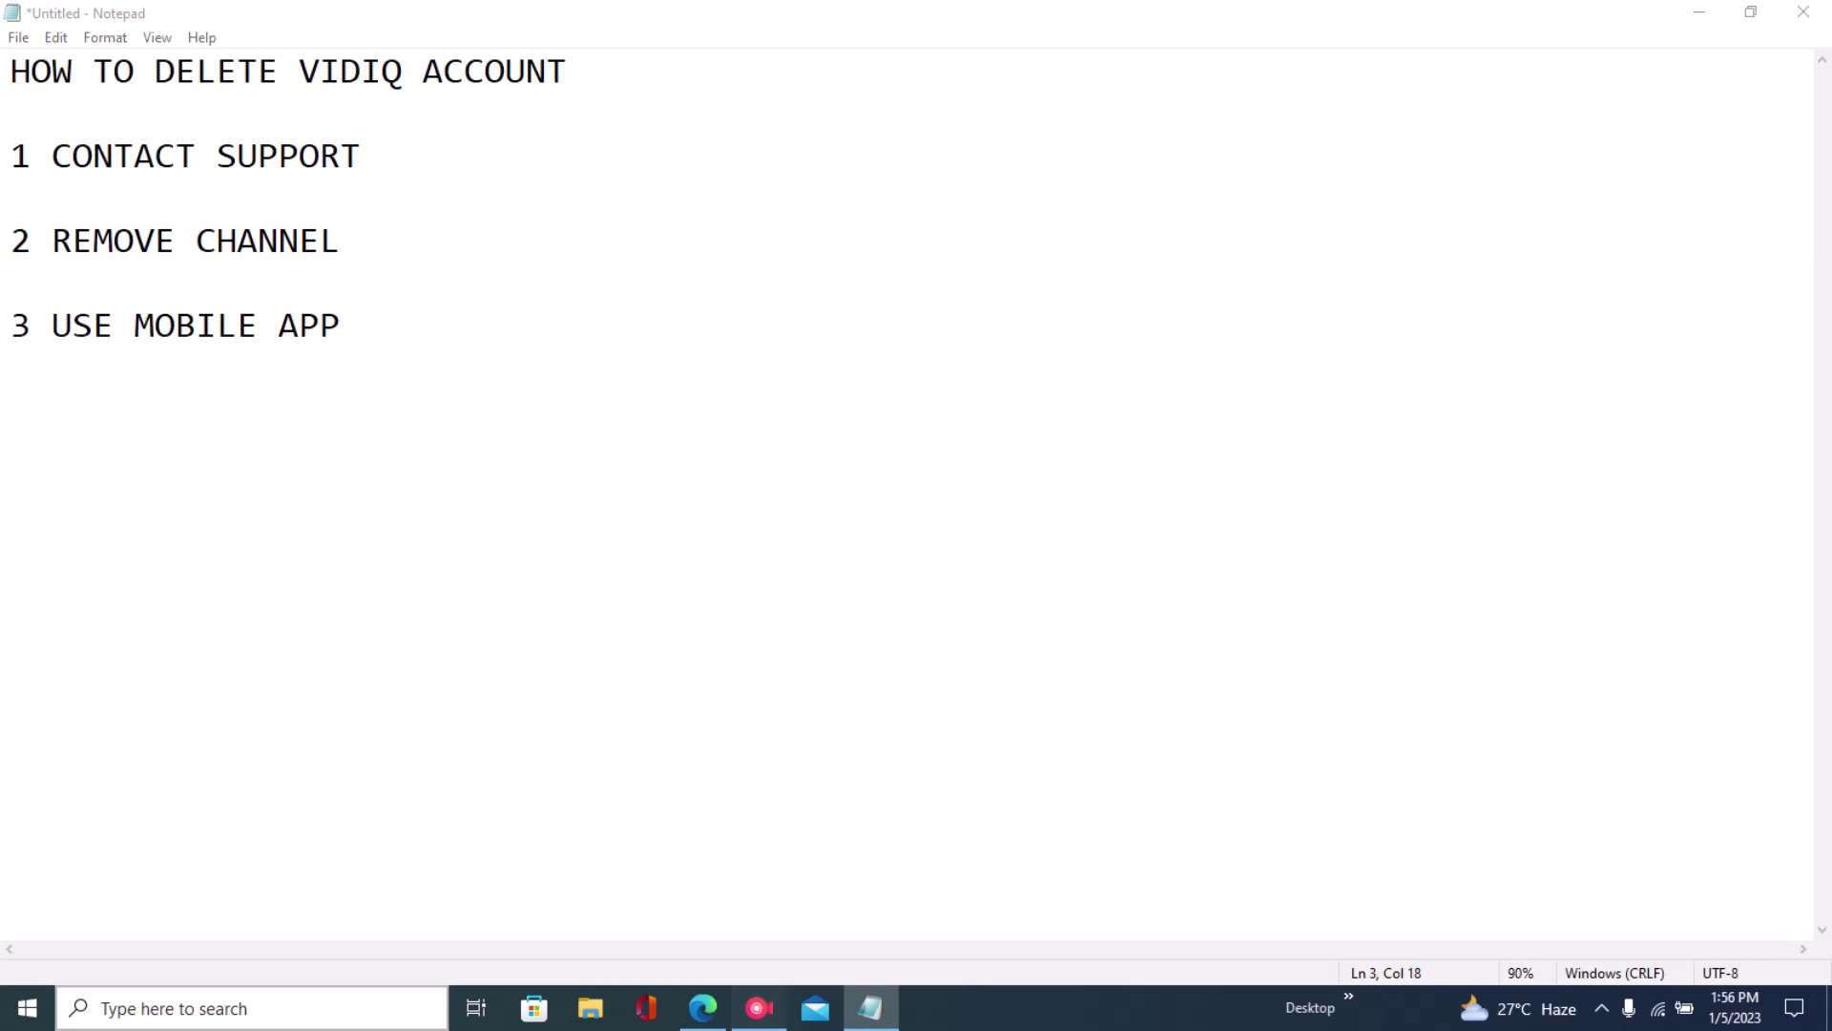
pyautogui.click(704, 1008)
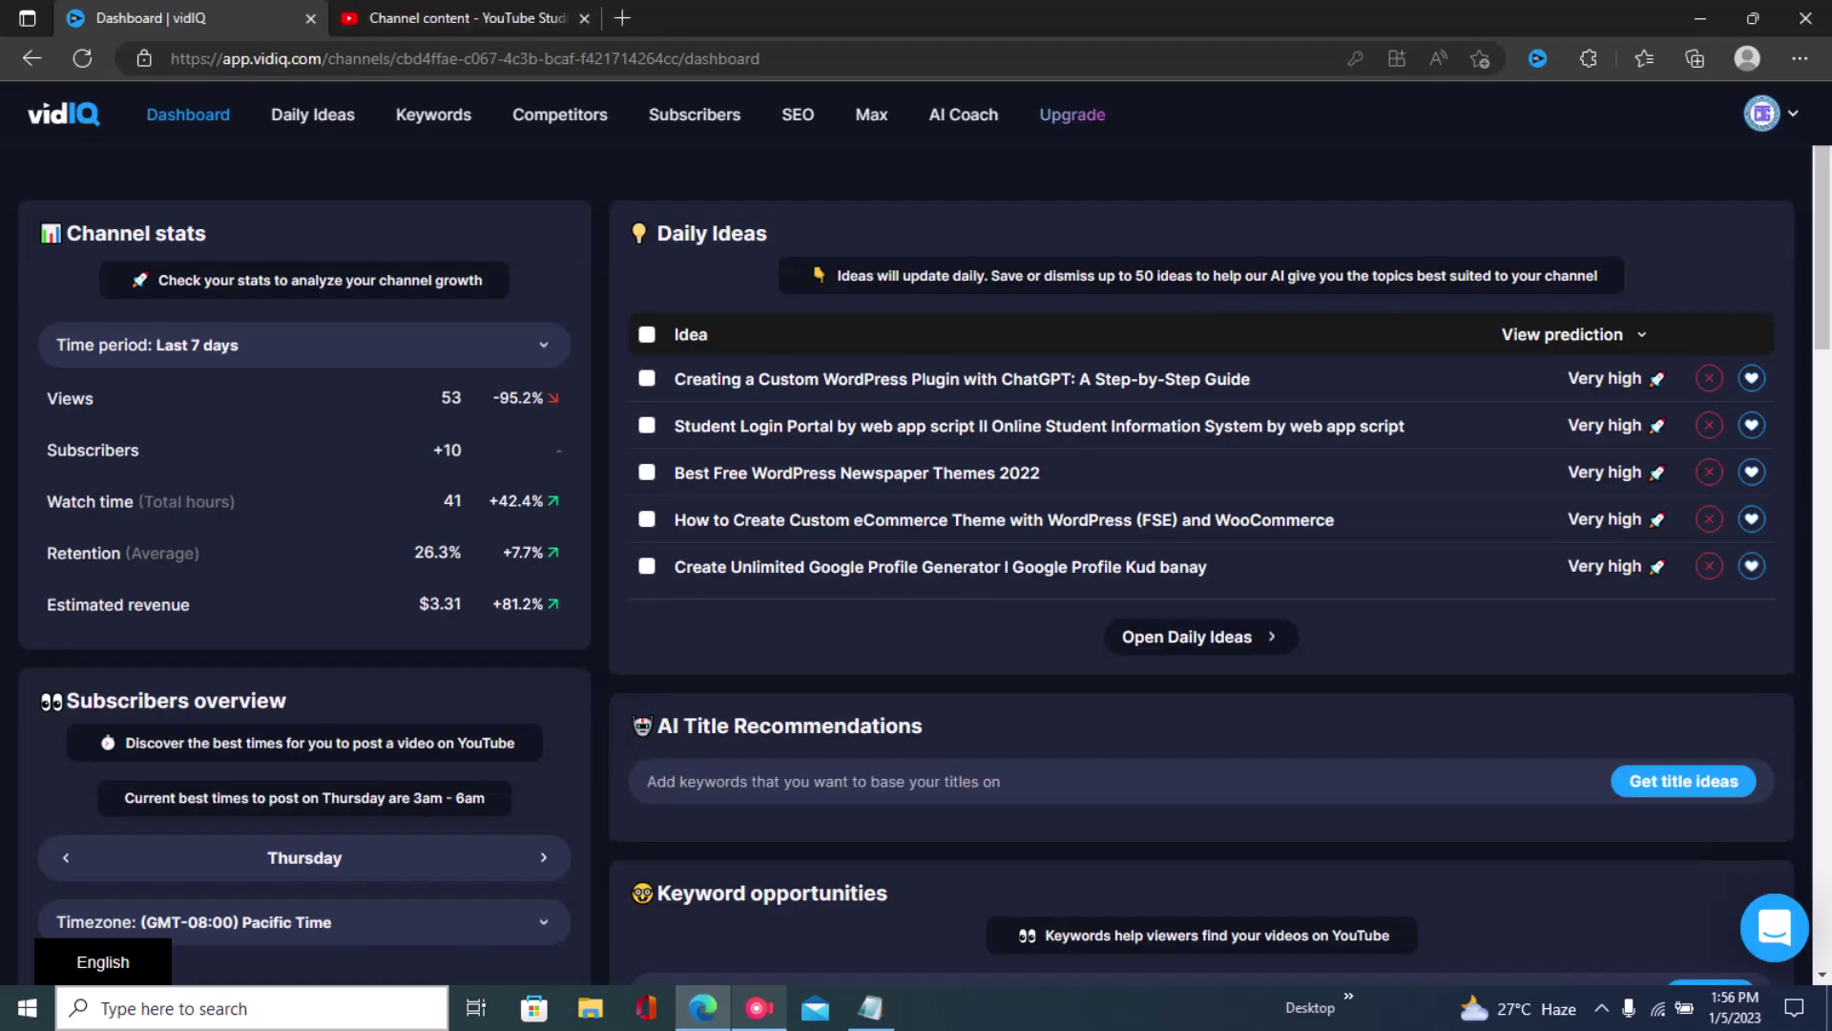